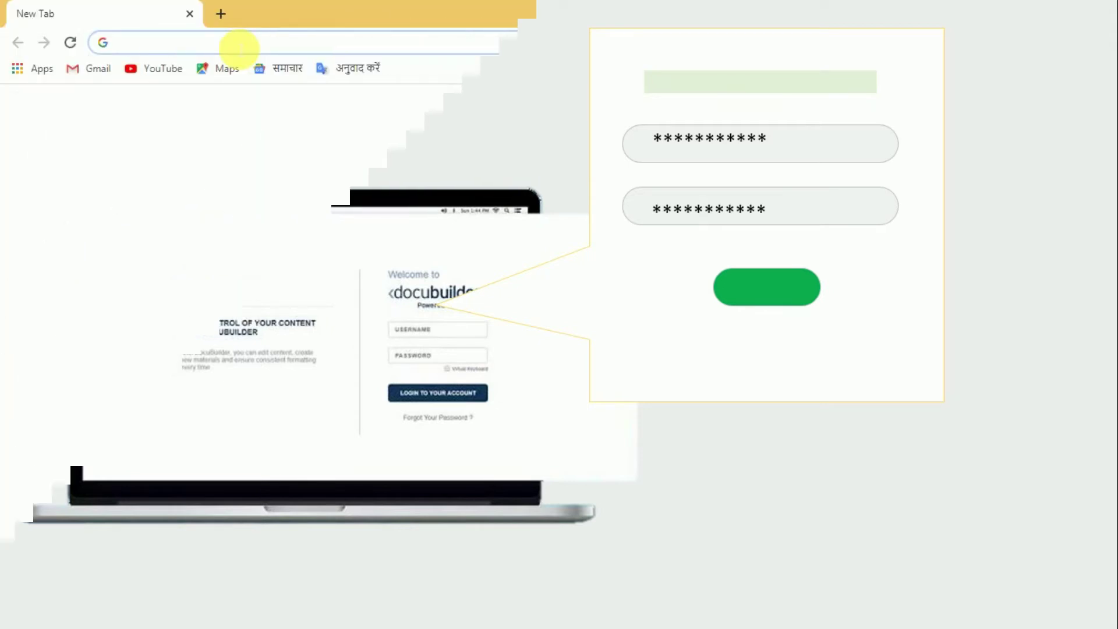
Load lastpass.com in Chrome and scroll over its 'Simplify your life' home page.
text(las)
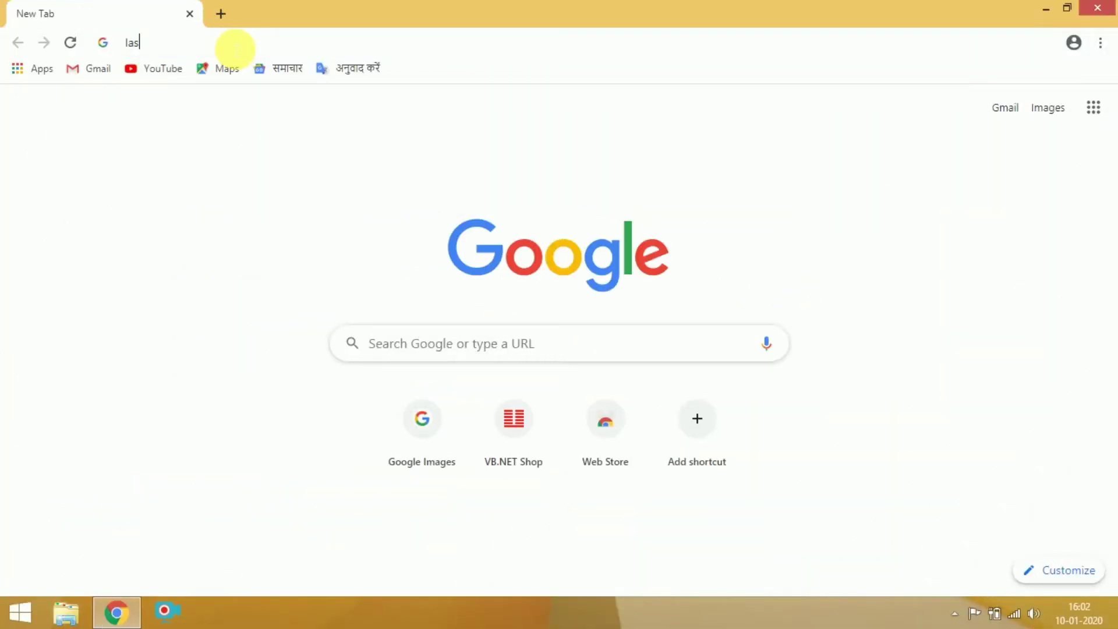
text(tpass)
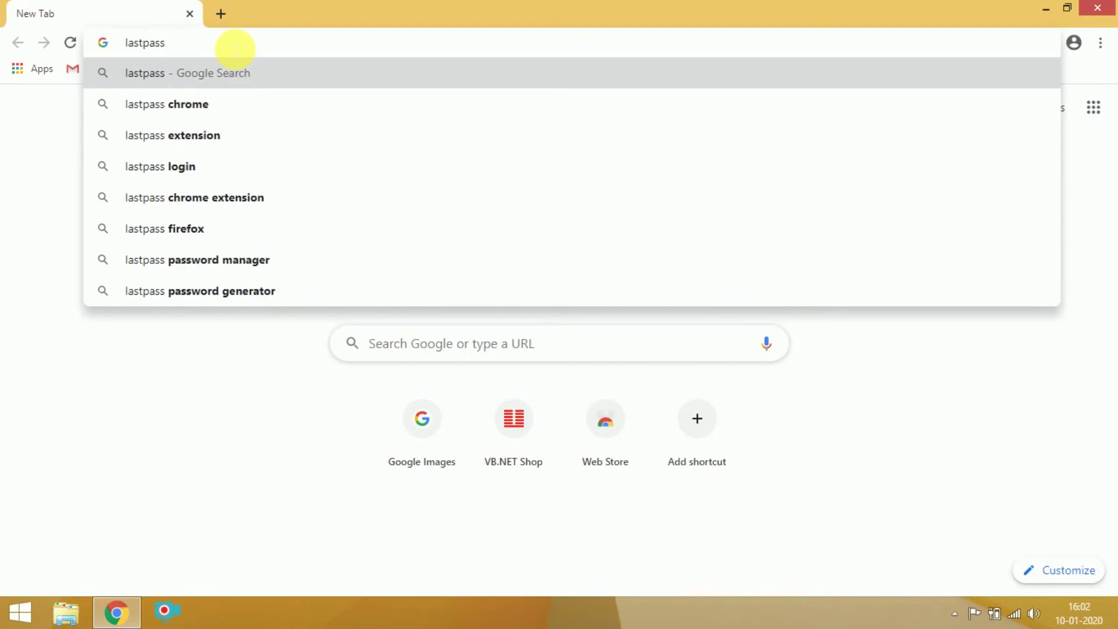
text(.com)
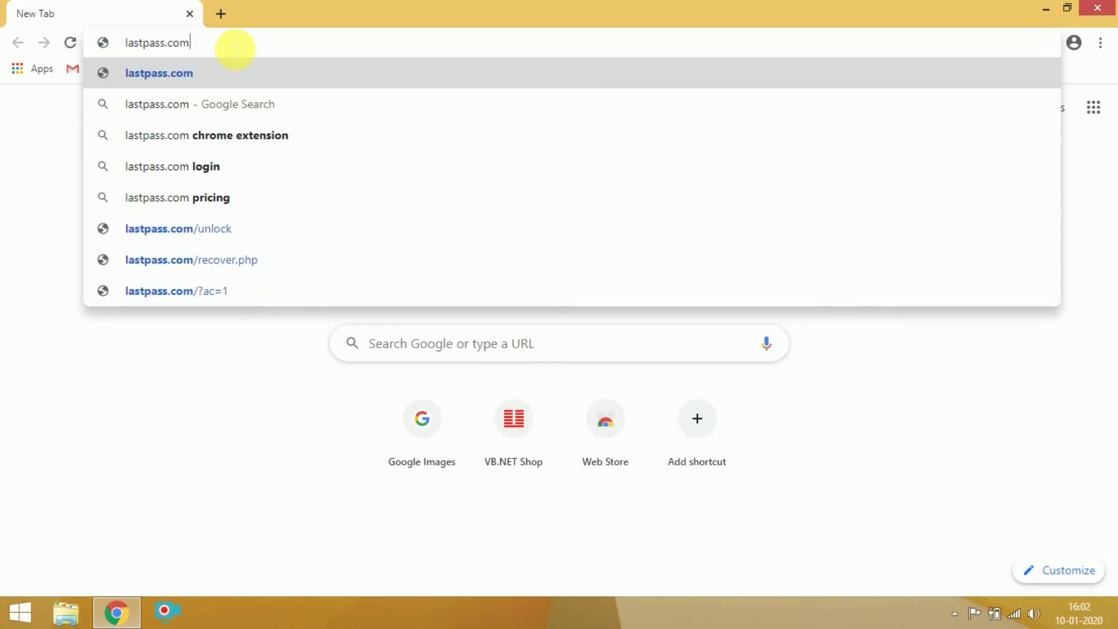
click(169, 73)
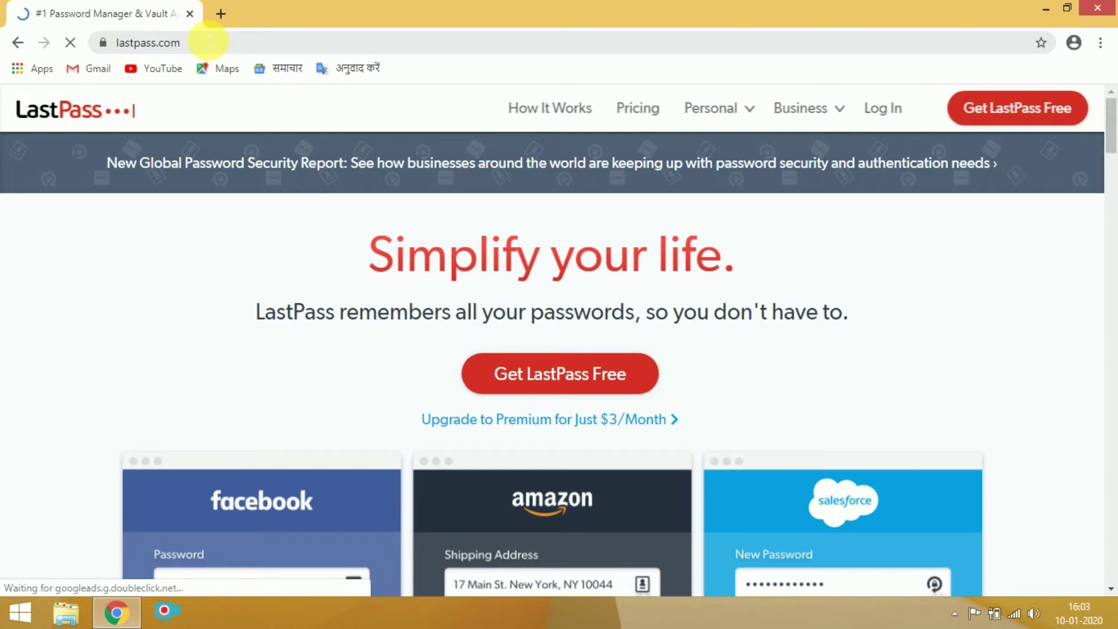
scroll(737, 342, down, 7)
scroll(735, 341, down, 4)
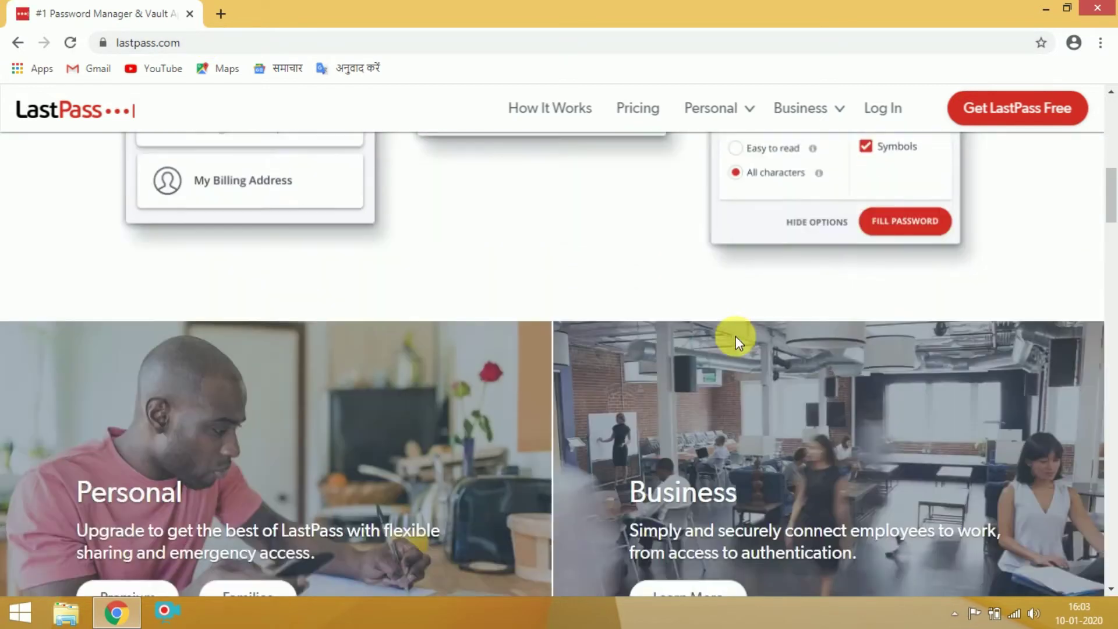
scroll(735, 342, up, 10)
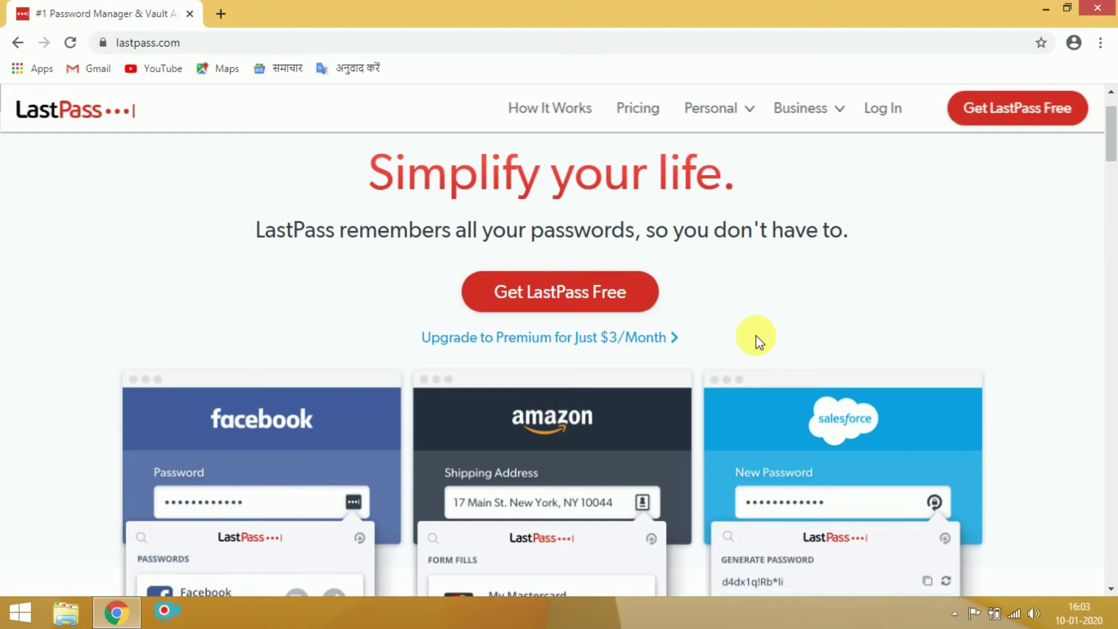
Open the Get LastPass Free sign-up form and enter the account e-mail address.
click(1020, 113)
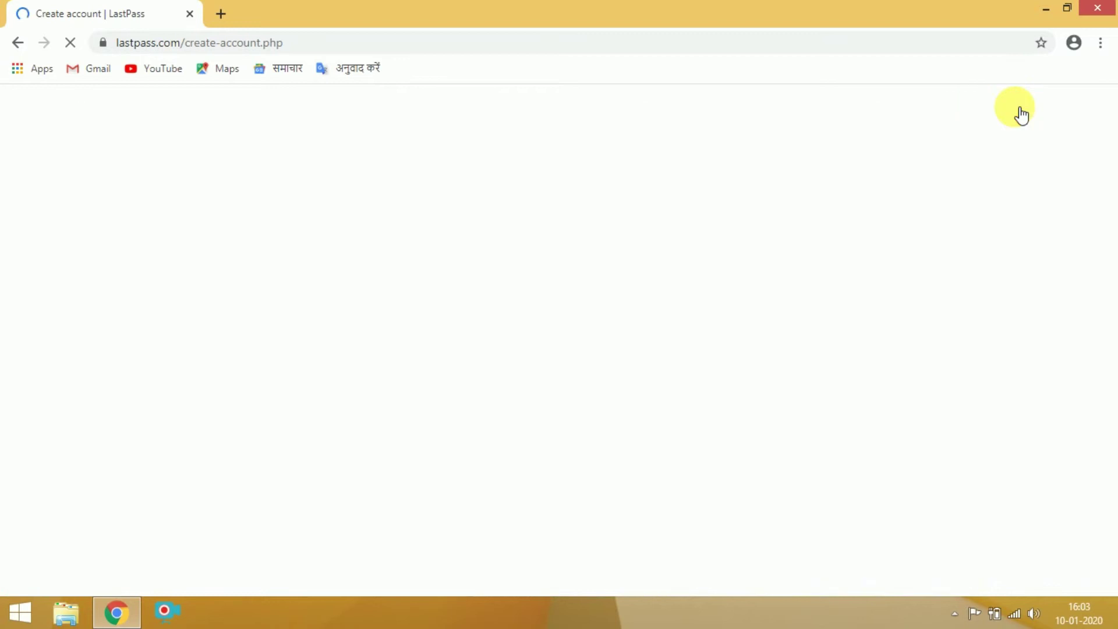
scroll(694, 266, down, 3)
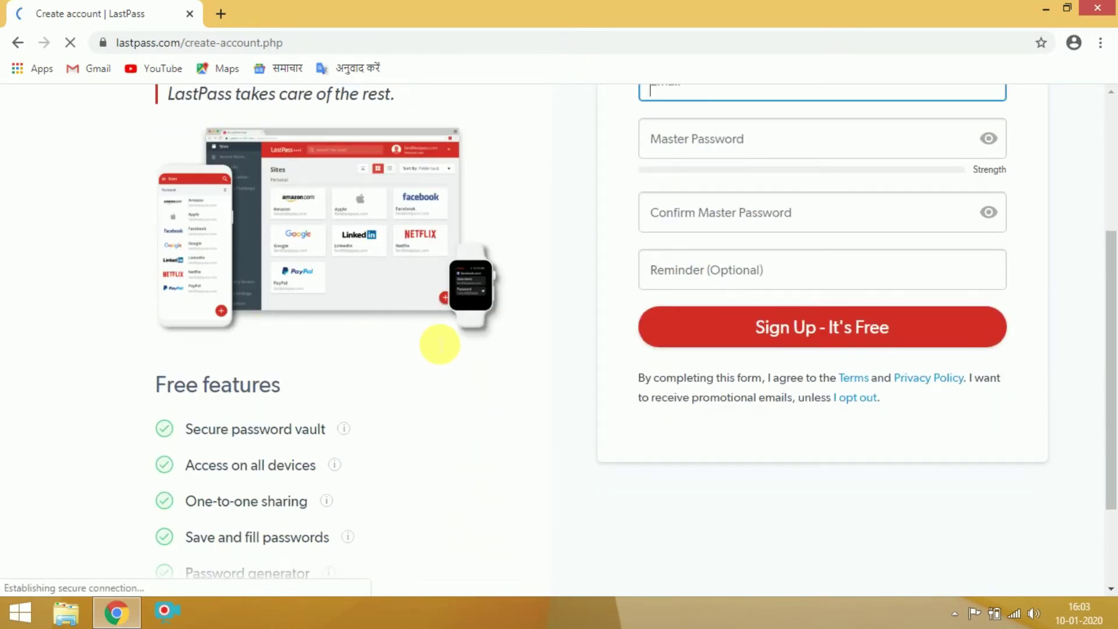
scroll(631, 295, up, 2)
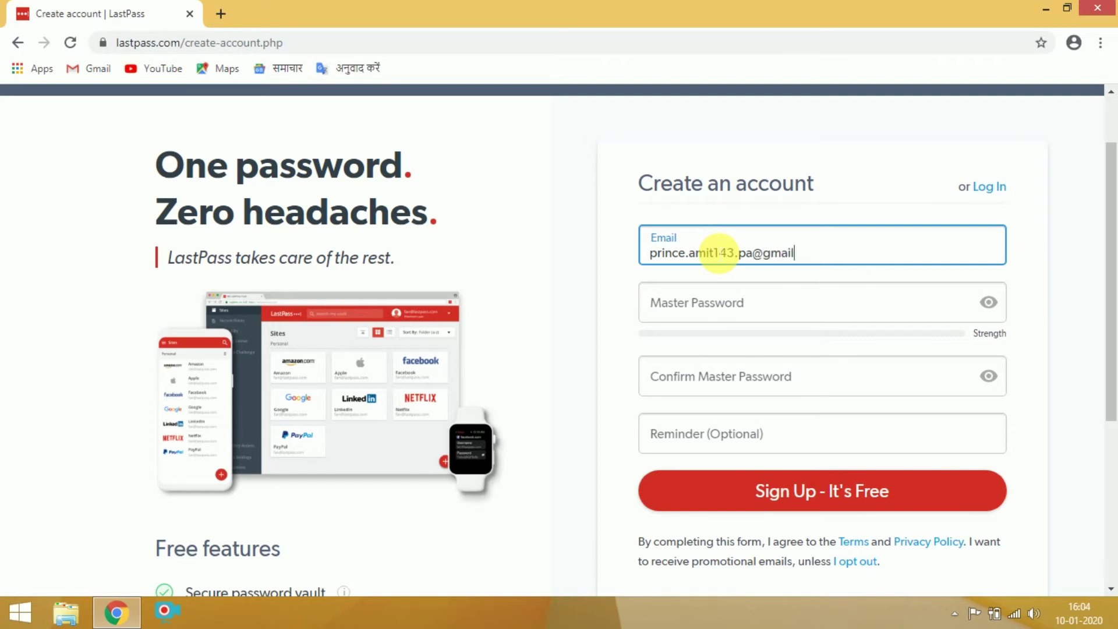
text(om)
click(708, 300)
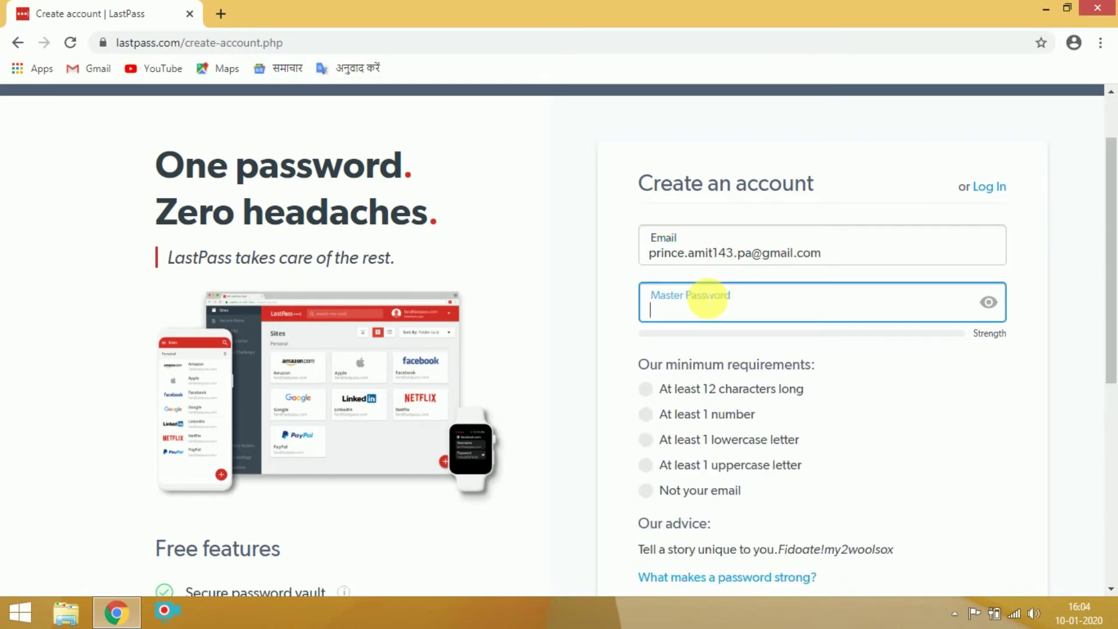
Enter a valid master password, confirm it, add a reminder, and submit the sign-up.
text(F)
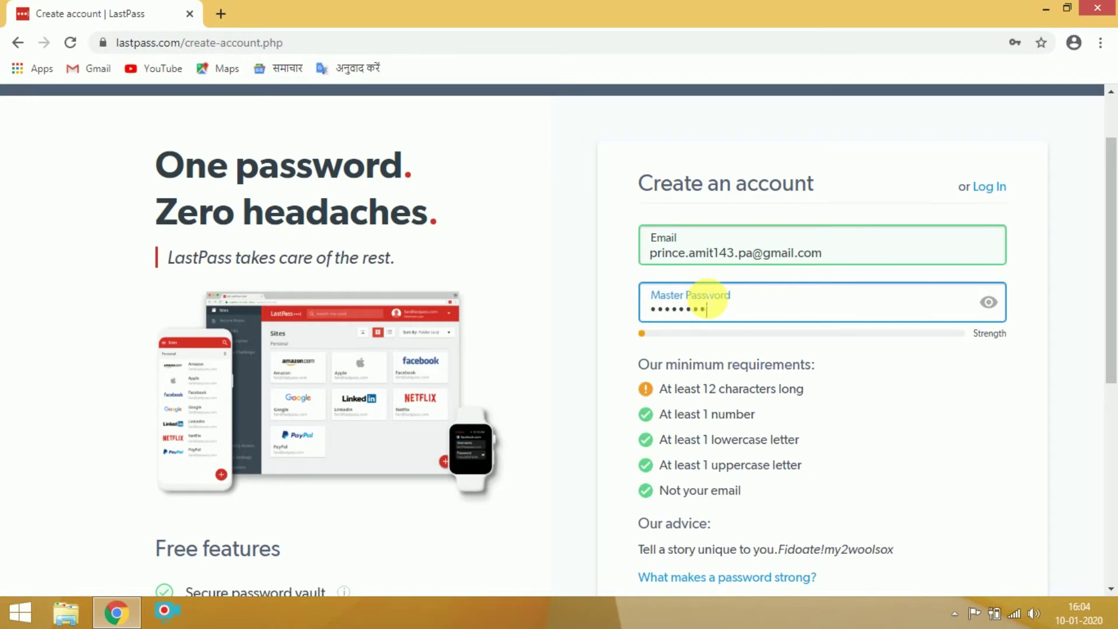
text(x)
scroll(711, 249, down, 3)
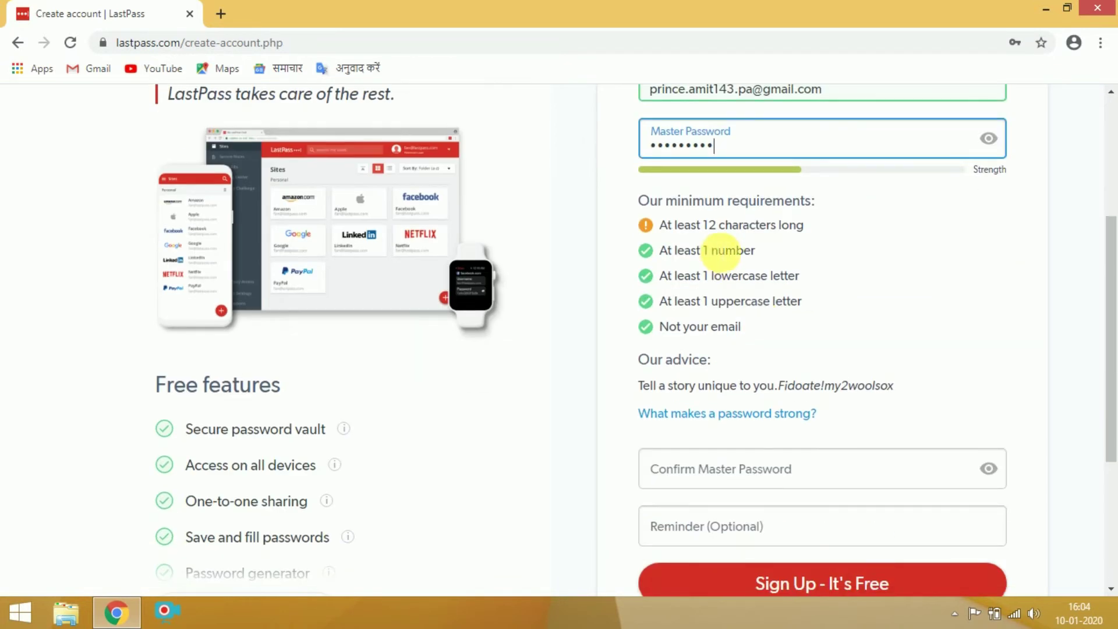
drag(739, 149, 525, 120)
key(BackSpace)
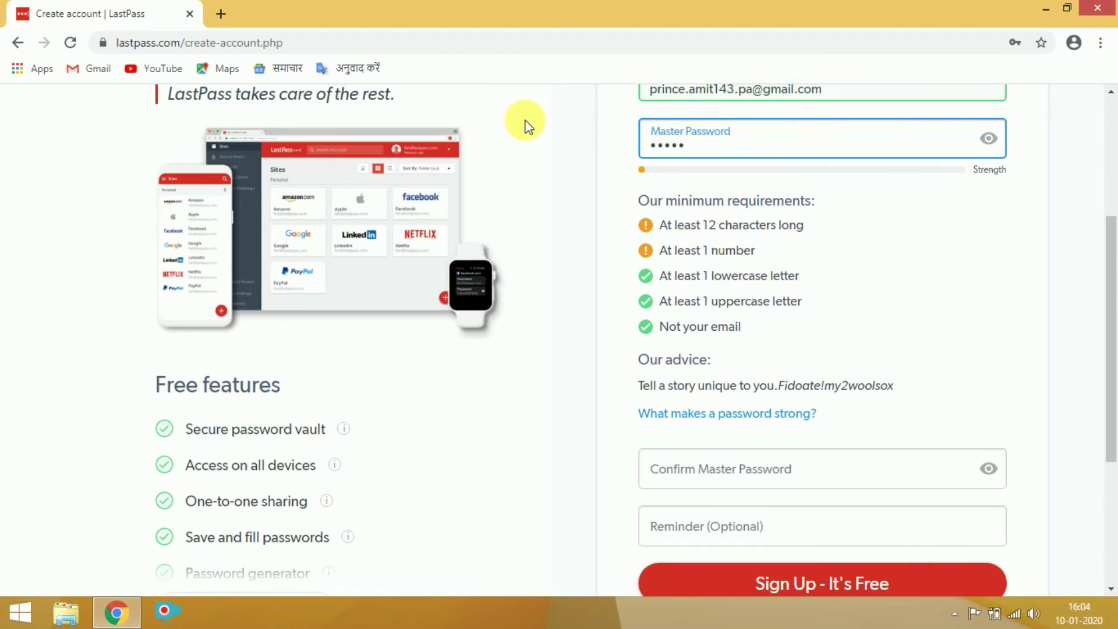
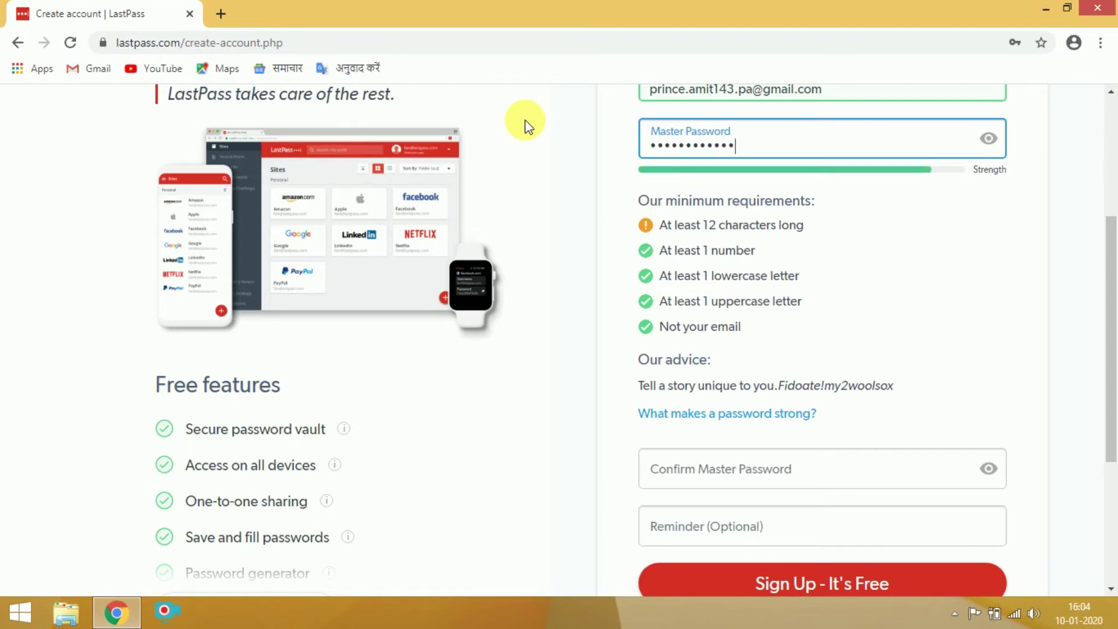
scroll(698, 326, down, 3)
click(724, 308)
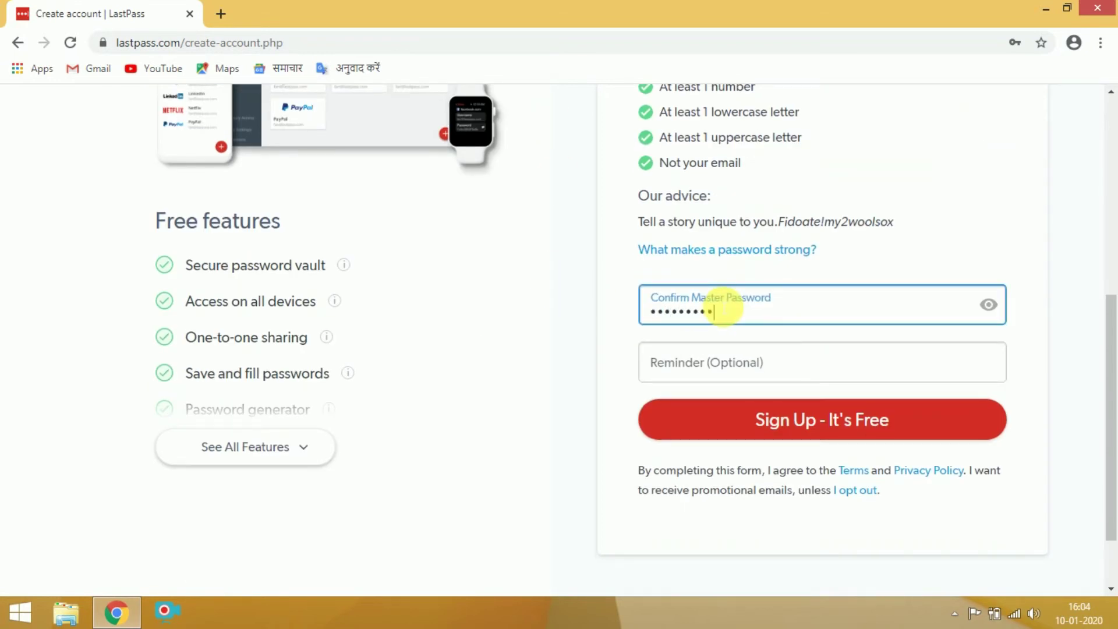
click(713, 366)
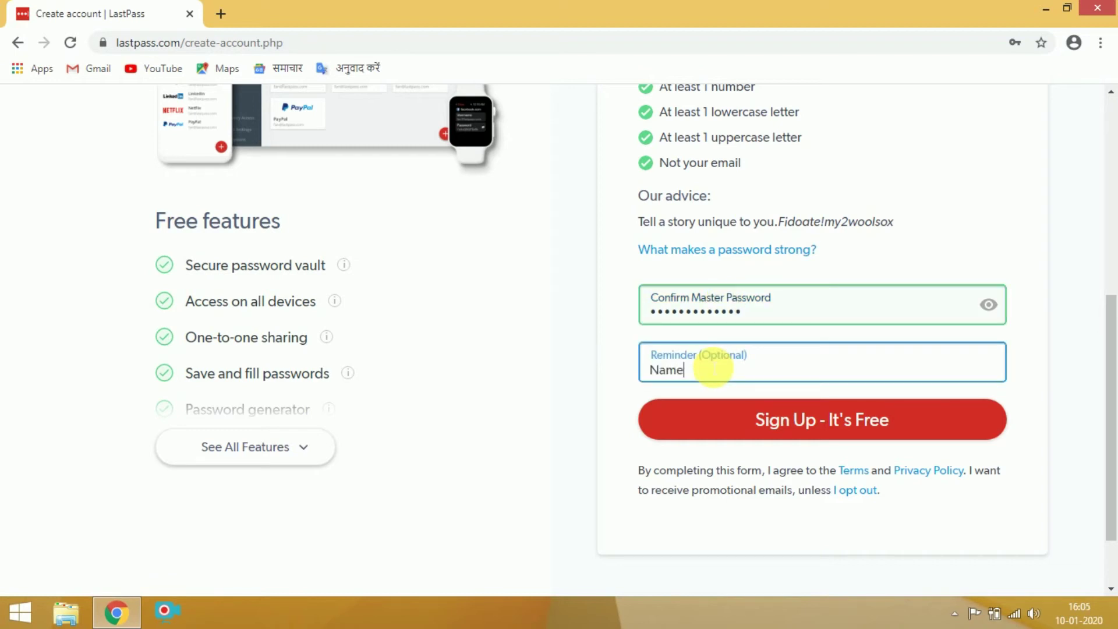
click(816, 421)
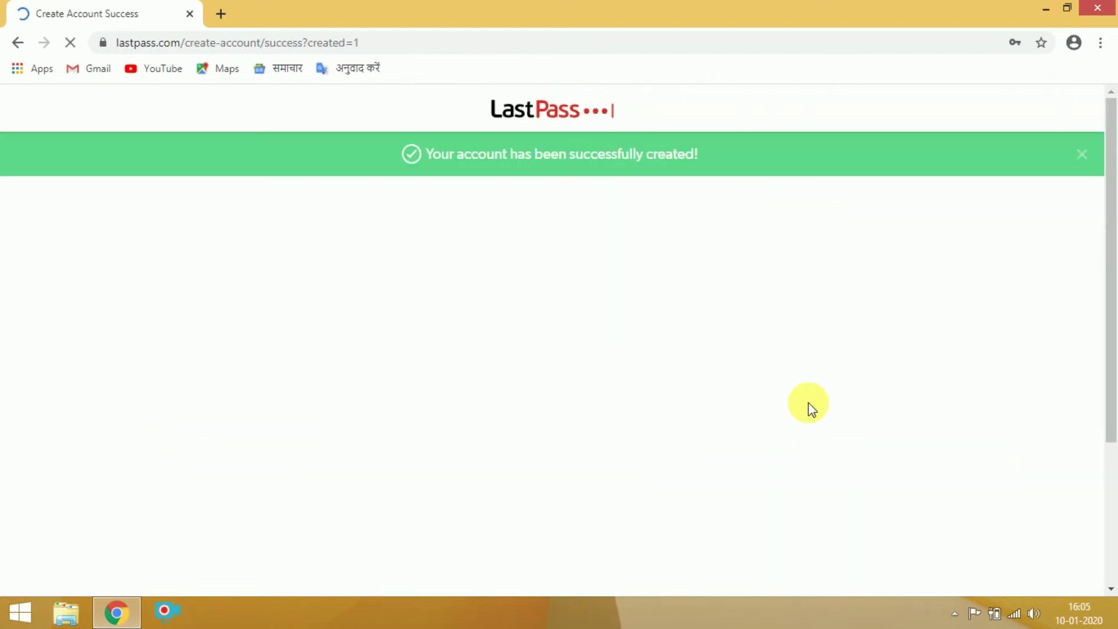
Install the LastPass extension in Chrome.
scroll(781, 402, down, 3)
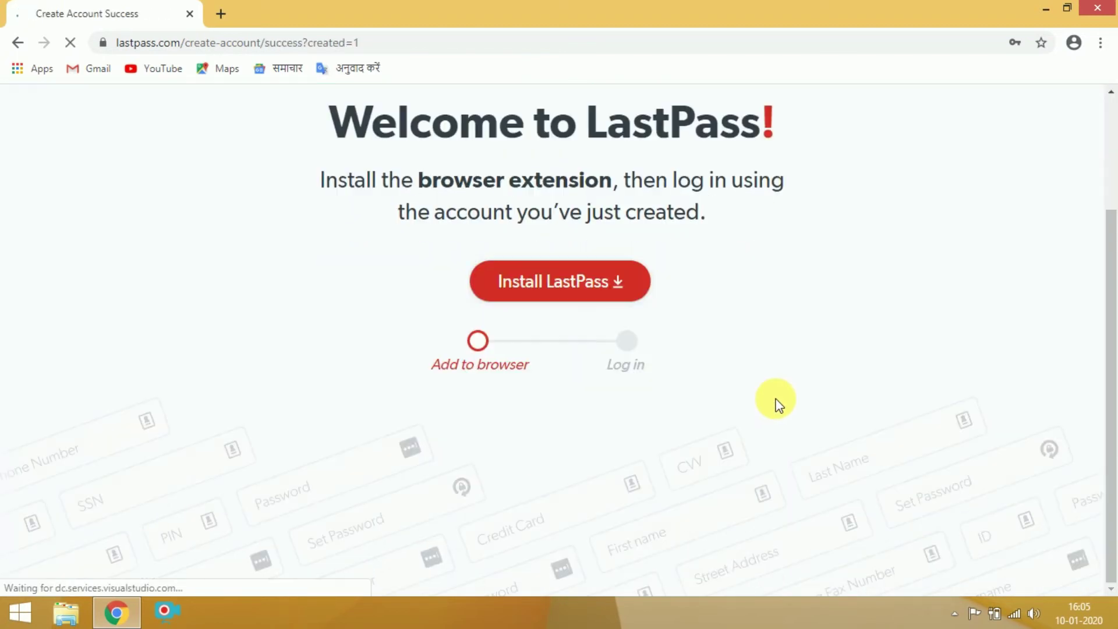
click(587, 275)
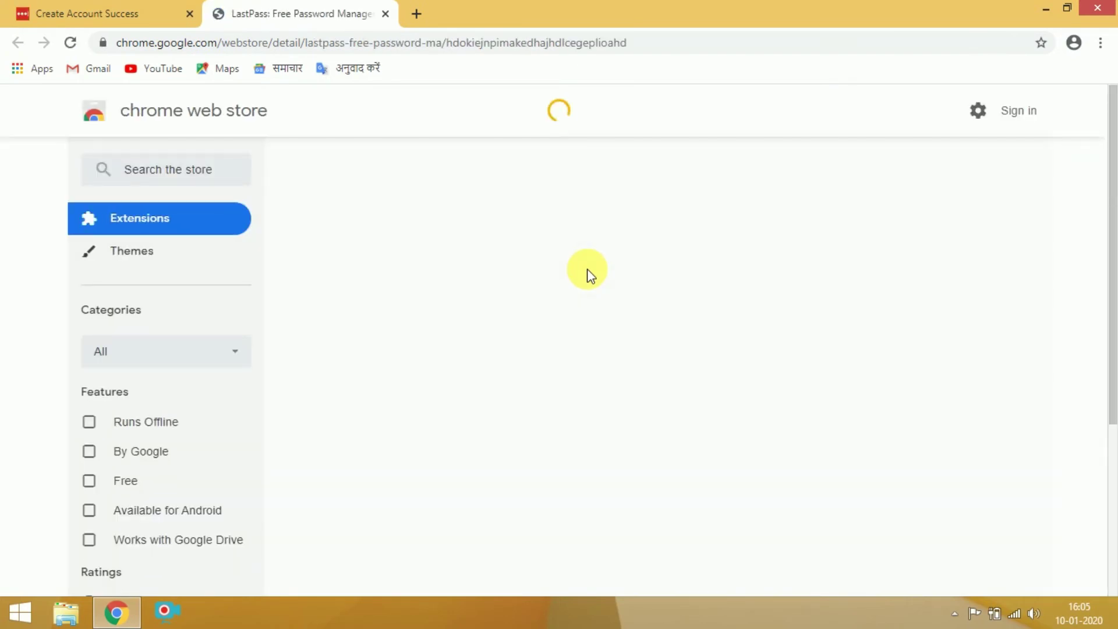
click(875, 233)
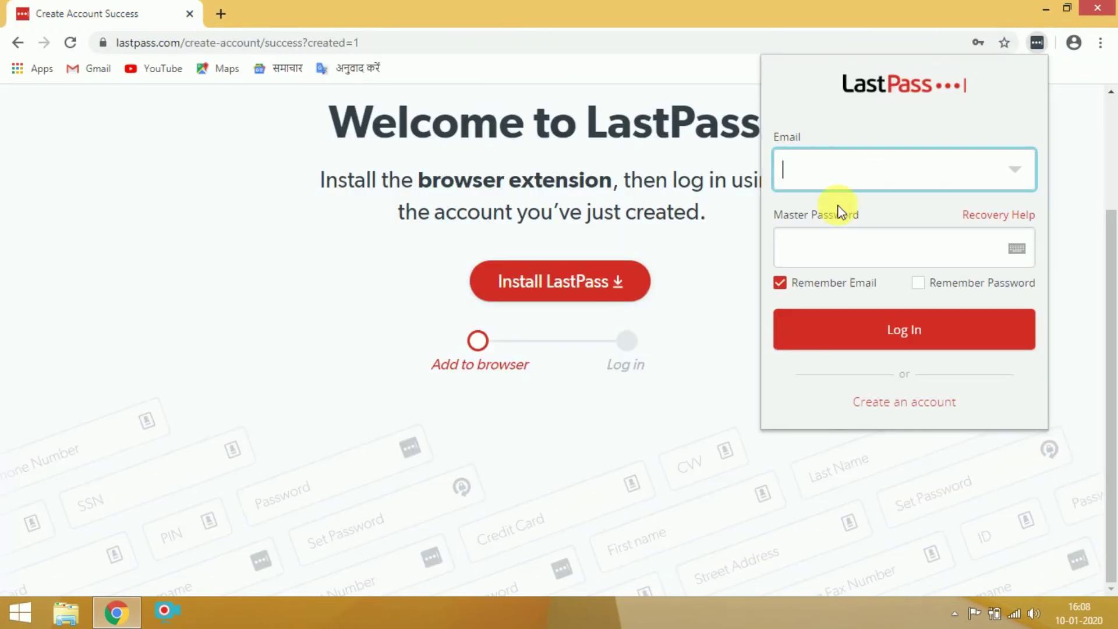
Log in to the extension with the new account, then choose the Google sign-in item.
click(828, 242)
text(********)
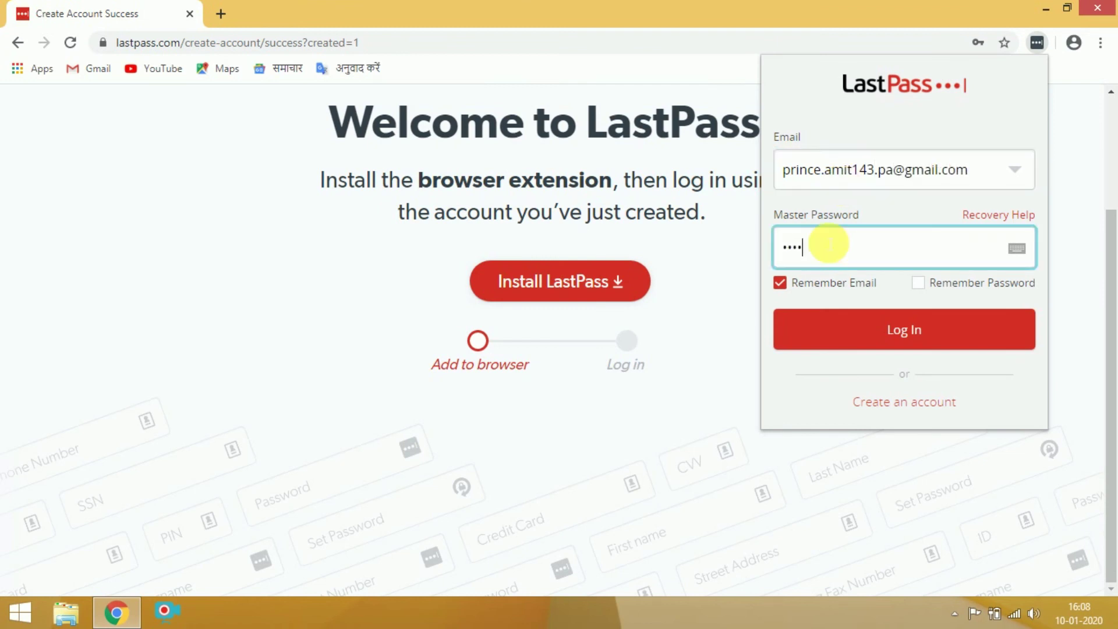
click(831, 320)
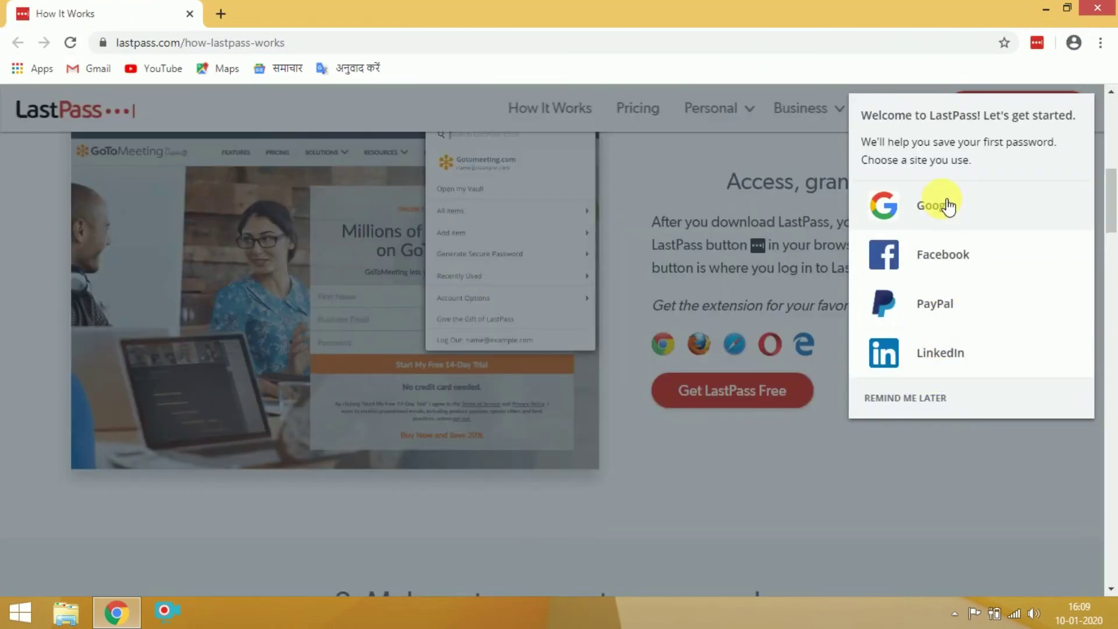
click(939, 204)
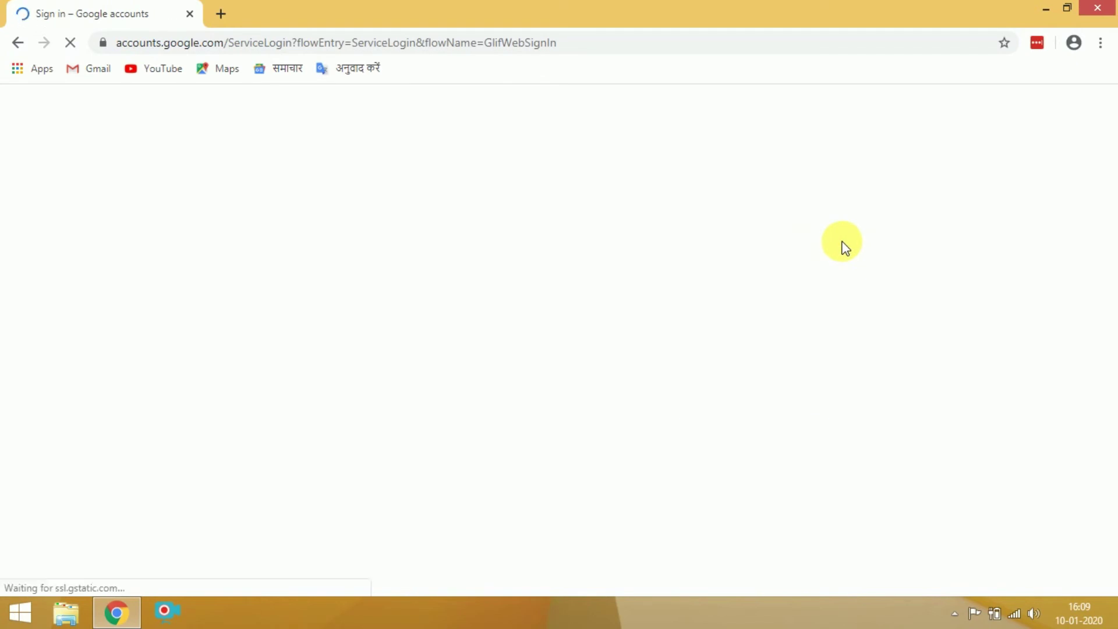
click(460, 313)
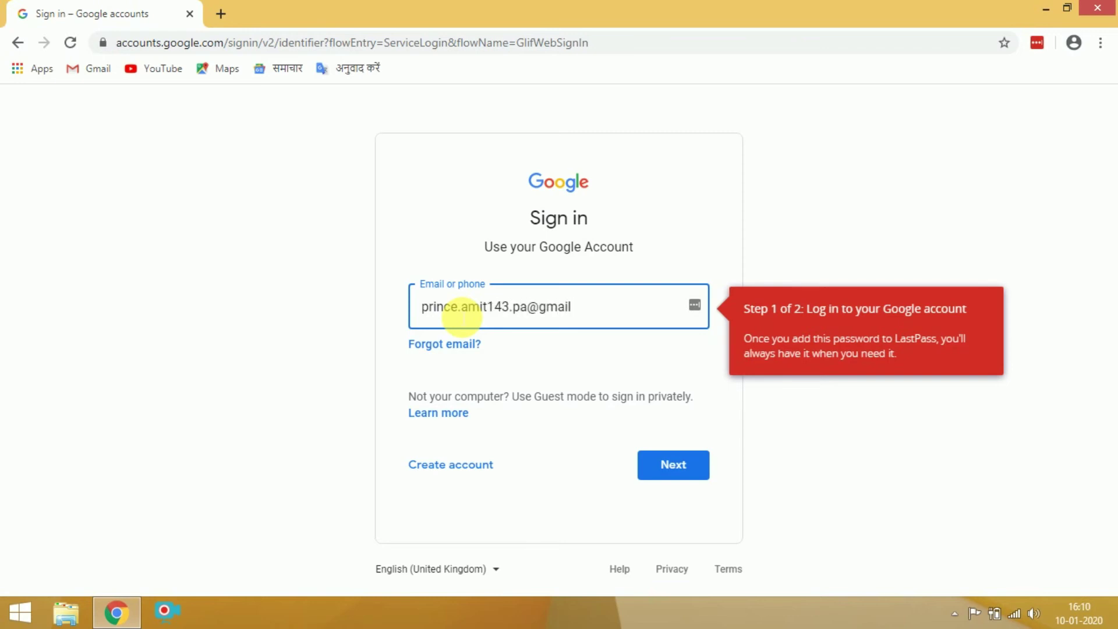
Sign in to Google with the account e-mail and password.
click(677, 463)
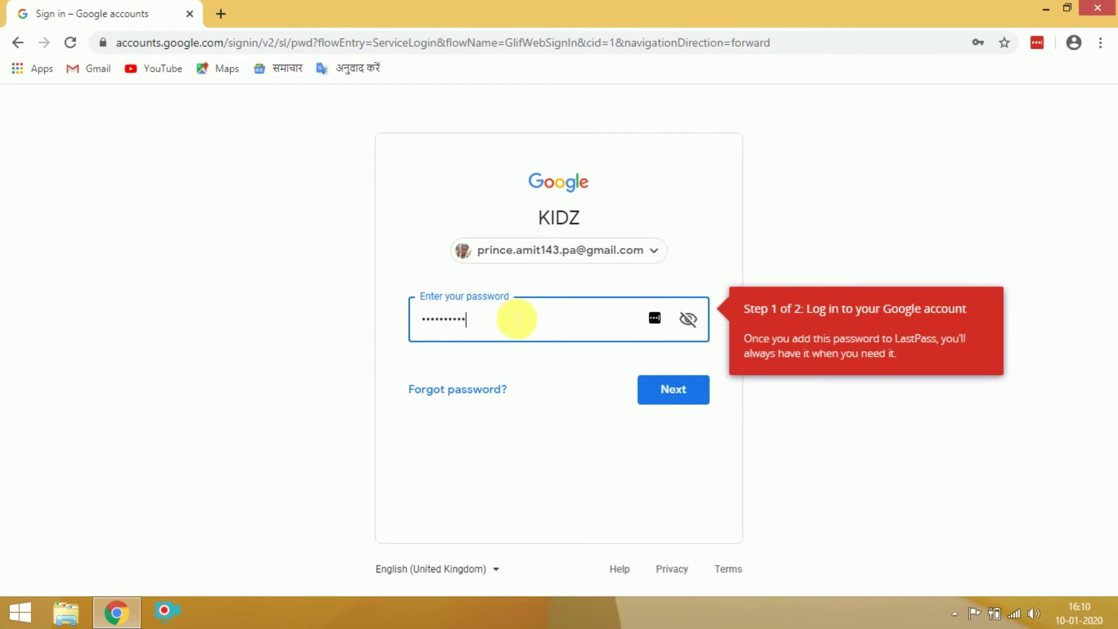
key(Return)
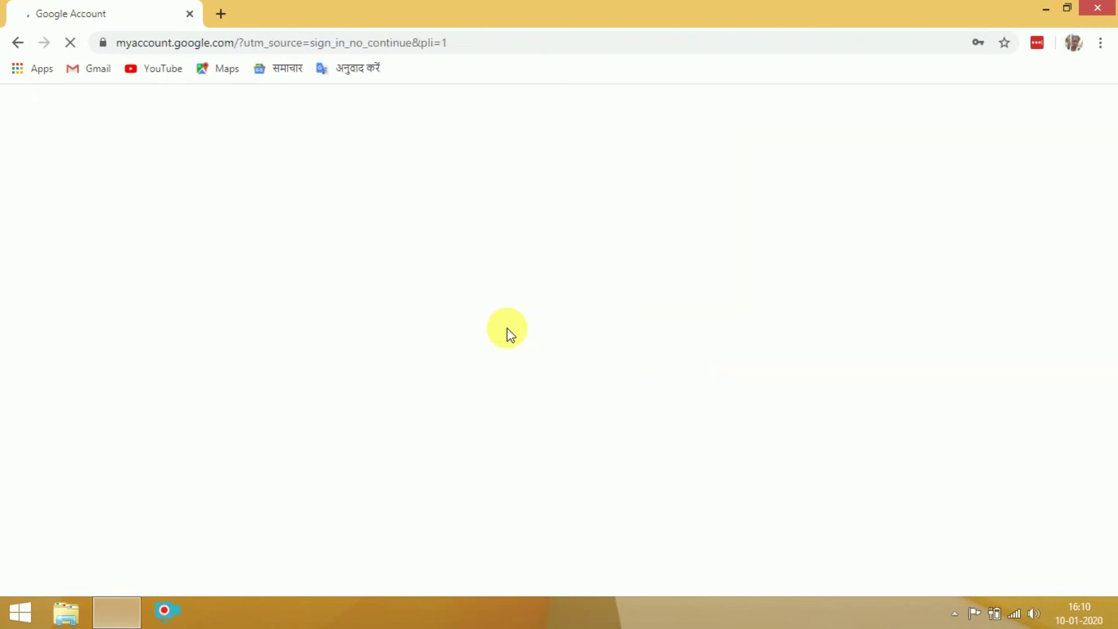
Open a fresh new tab and close the Google Account tab.
scroll(508, 330, down, 5)
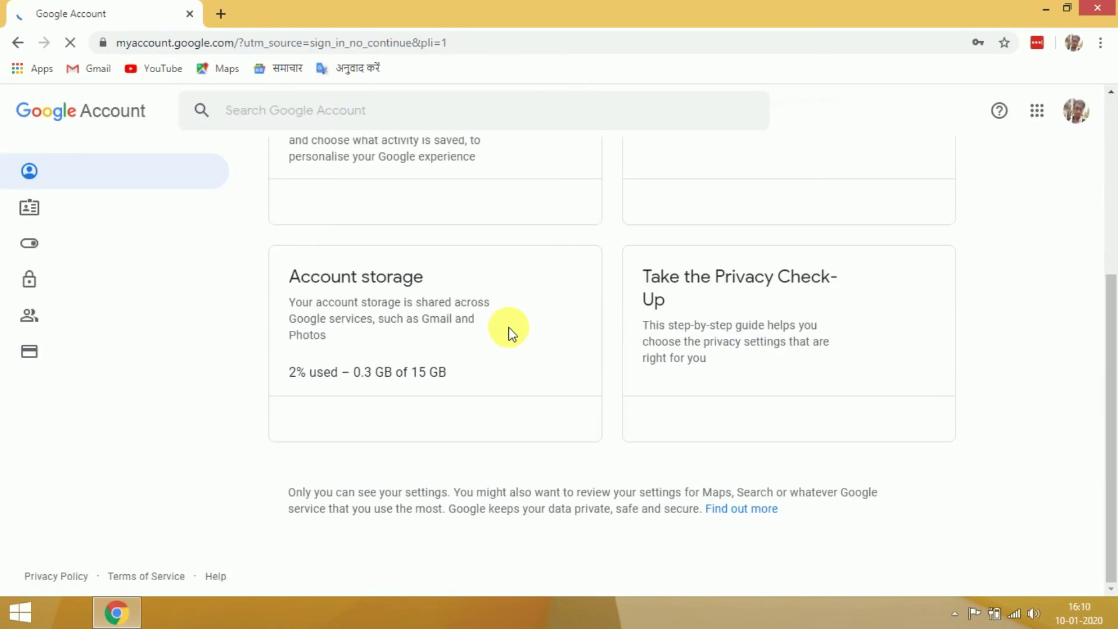
click(217, 15)
click(190, 13)
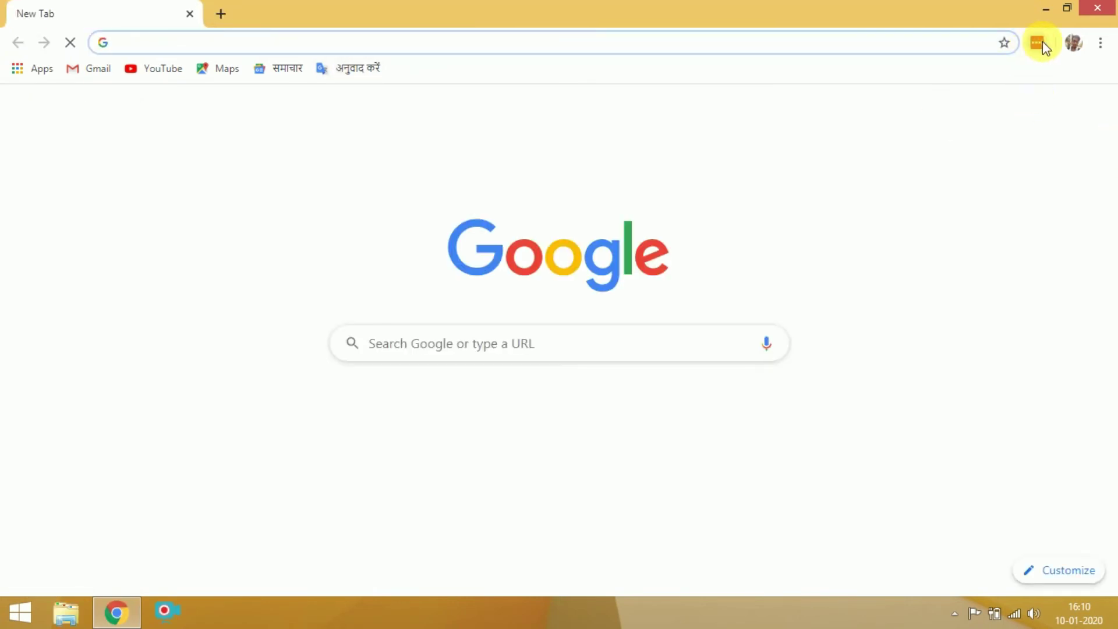
Open My Vault from the LastPass toolbar menu and show the Add Item choices.
click(1037, 43)
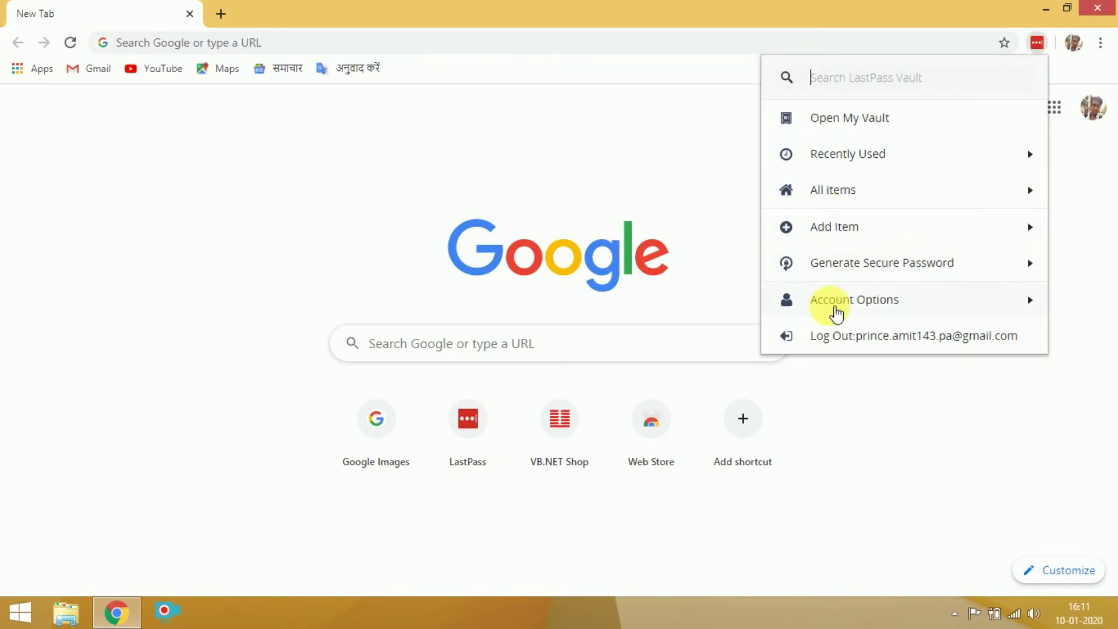
click(831, 117)
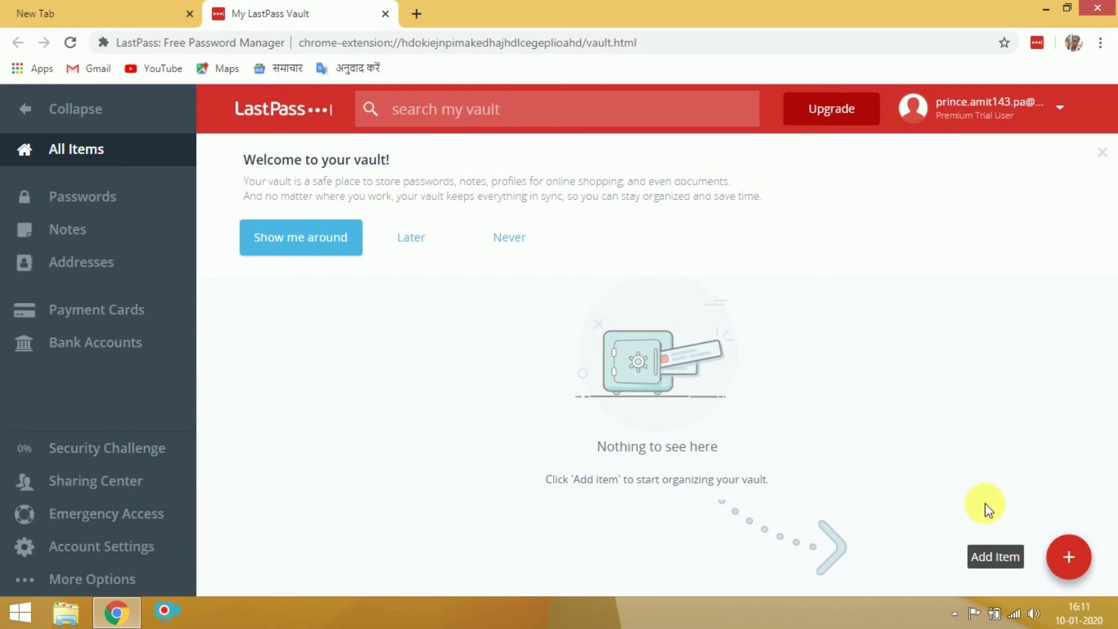
mouse_move(1074, 562)
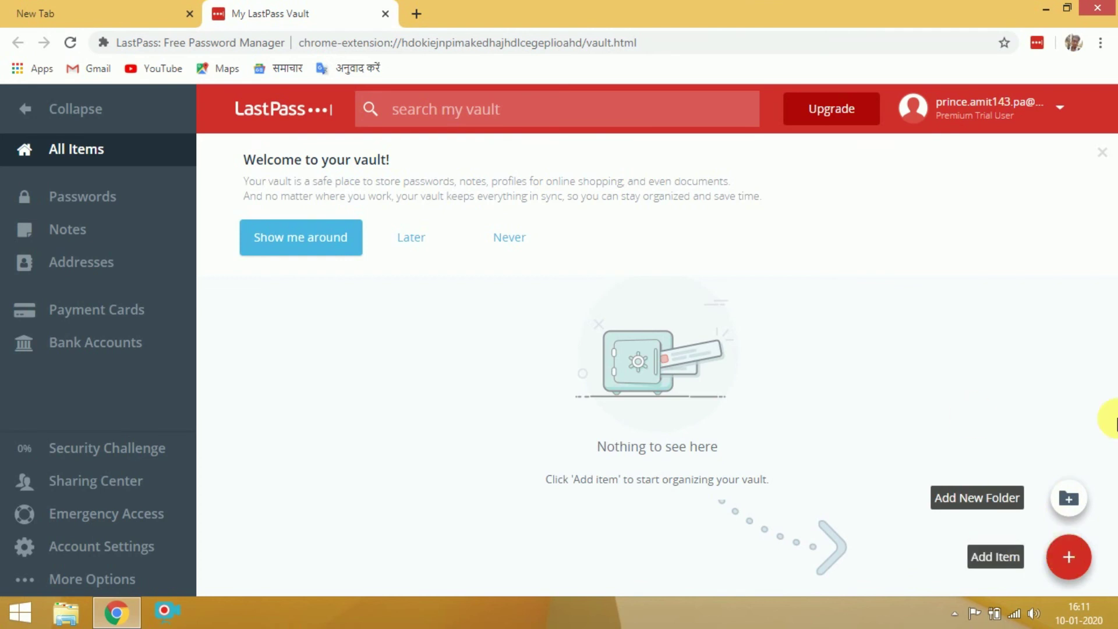
click(972, 555)
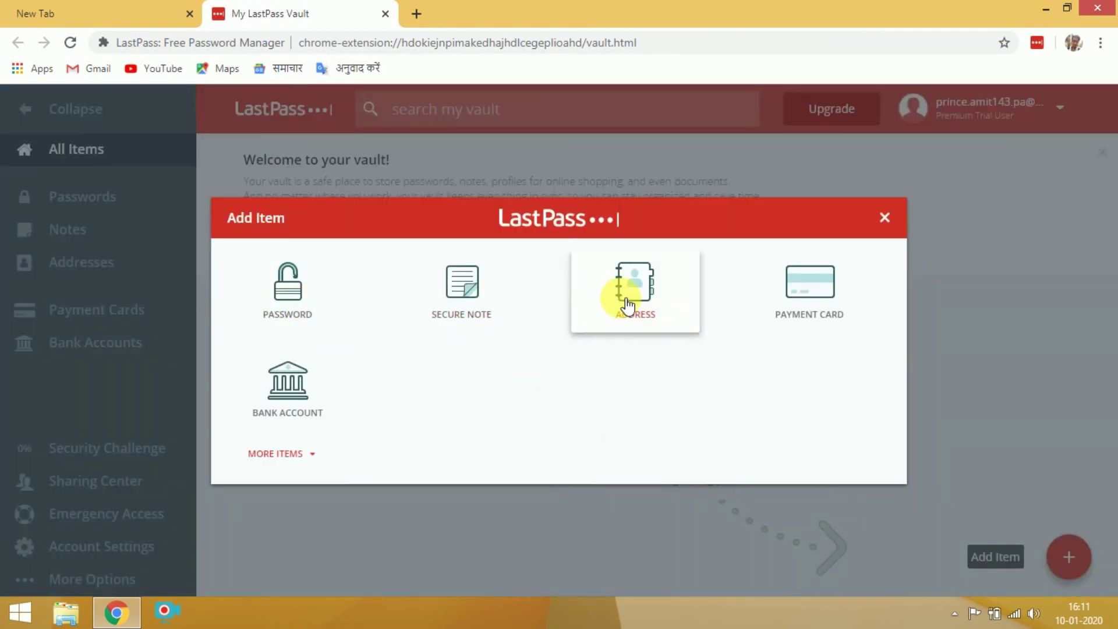
click(311, 454)
scroll(344, 437, down, 3)
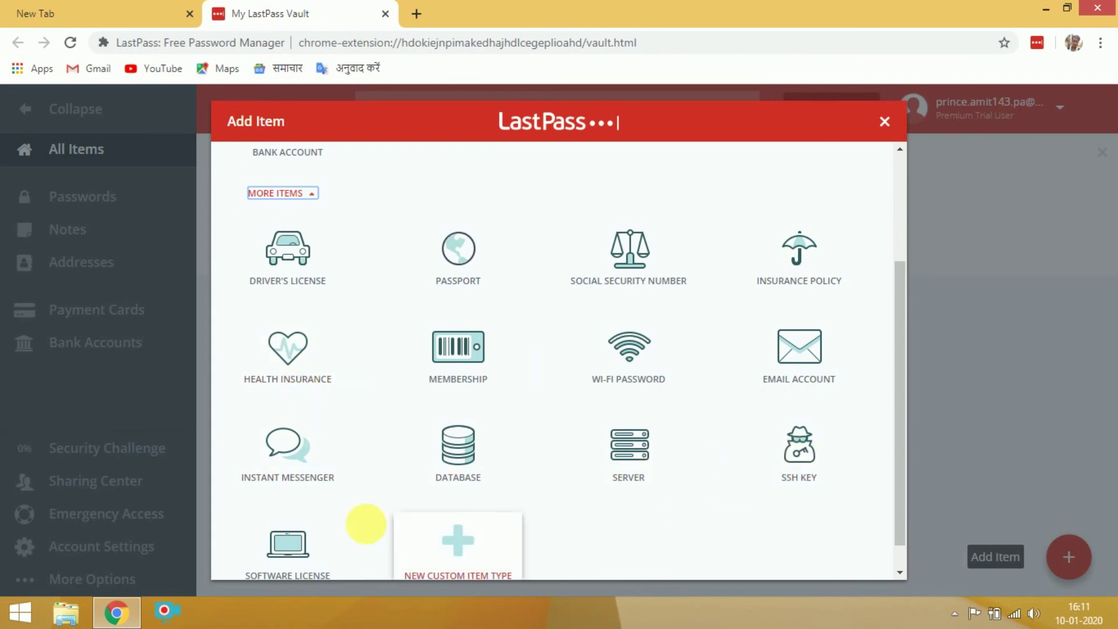
scroll(349, 519, down, 1)
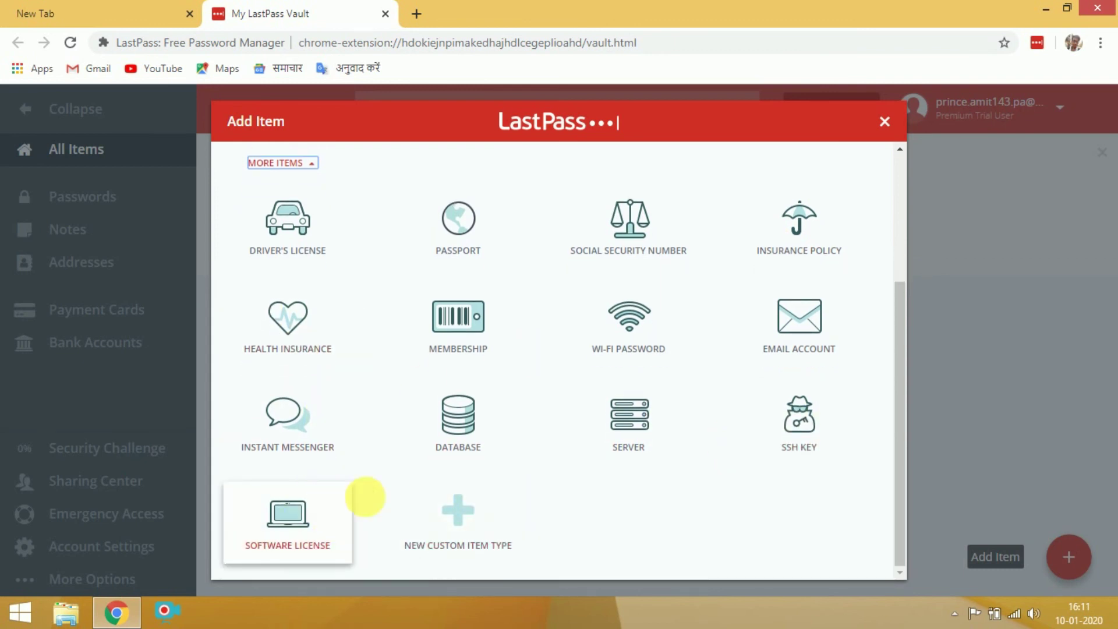
click(883, 122)
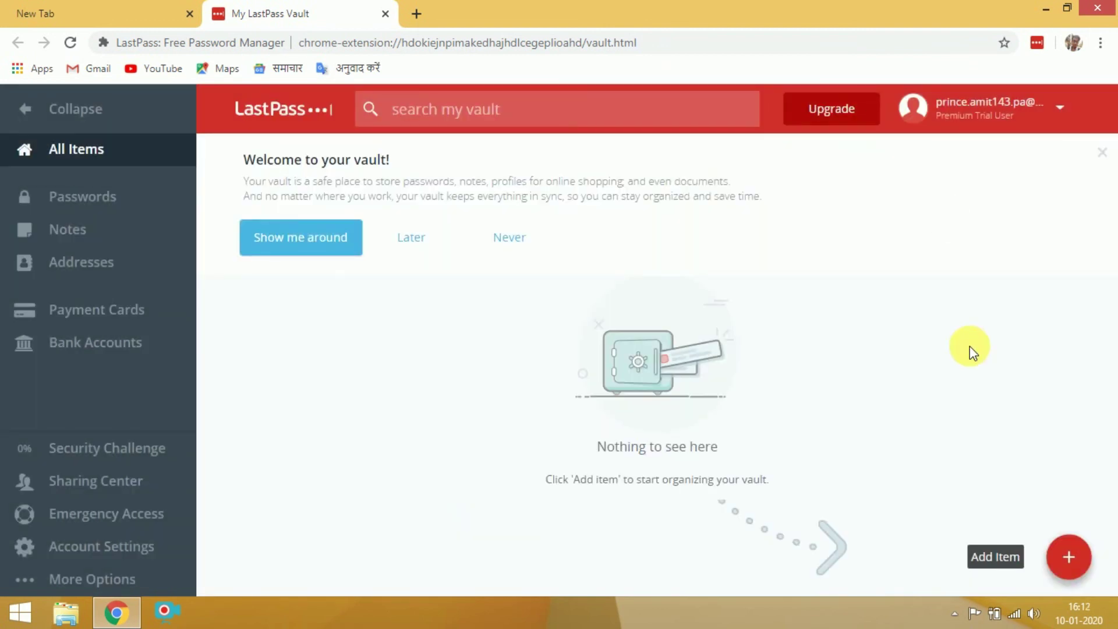